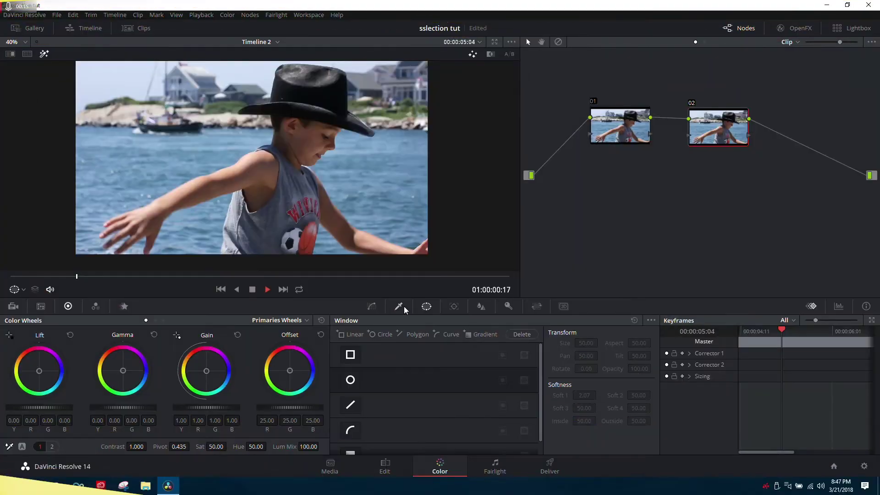
# Show node 02's HSL Qualifier controls with the Picker eyedropper selected.
pyautogui.click(404, 308)
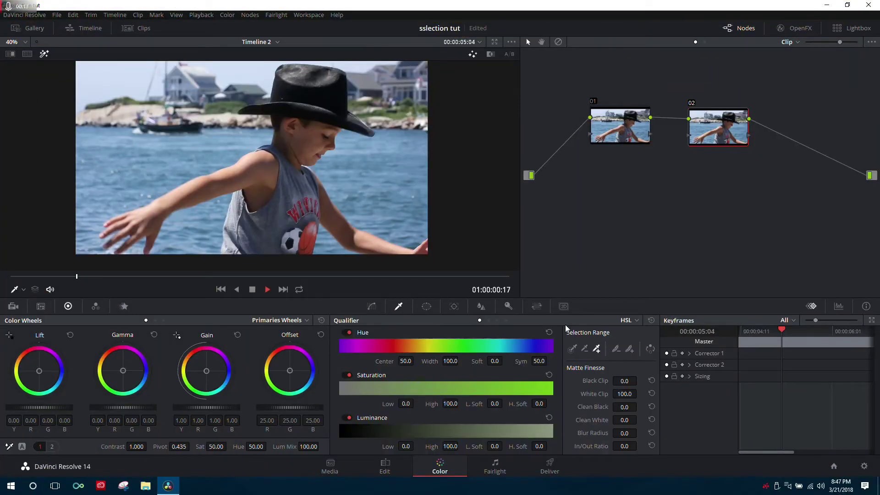
pyautogui.click(572, 352)
# Sample the boy's skin up his arm, then add his face tones with the add picker.
pyautogui.click(145, 229)
pyautogui.moveTo(145, 229)
pyautogui.mouseDown()
pyautogui.moveTo(149, 209)
pyautogui.moveTo(204, 183)
pyautogui.moveTo(261, 166)
pyautogui.moveTo(271, 172)
pyautogui.moveTo(259, 191)
pyautogui.moveTo(261, 165)
pyautogui.moveTo(324, 158)
pyautogui.mouseUp()
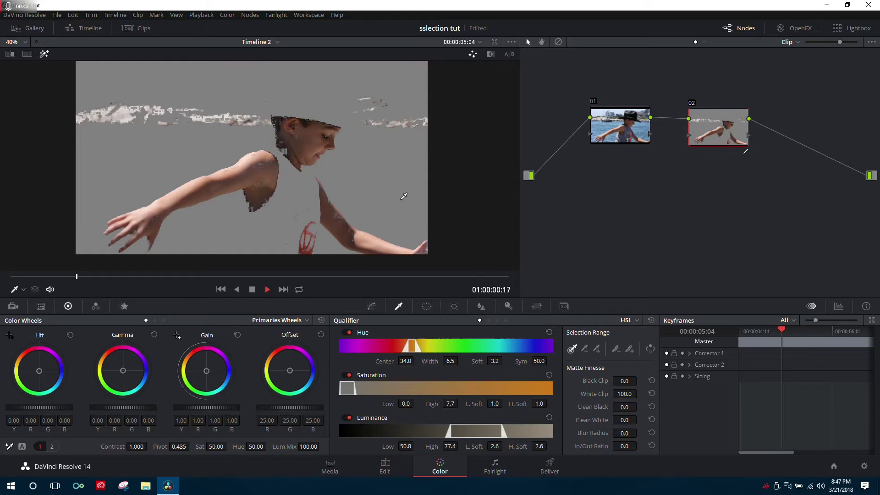
pyautogui.click(597, 350)
pyautogui.moveTo(287, 147); pyautogui.dragTo(290, 146)
pyautogui.scroll(1, 289, 146)
pyautogui.moveTo(96, 276); pyautogui.dragTo(92, 279)
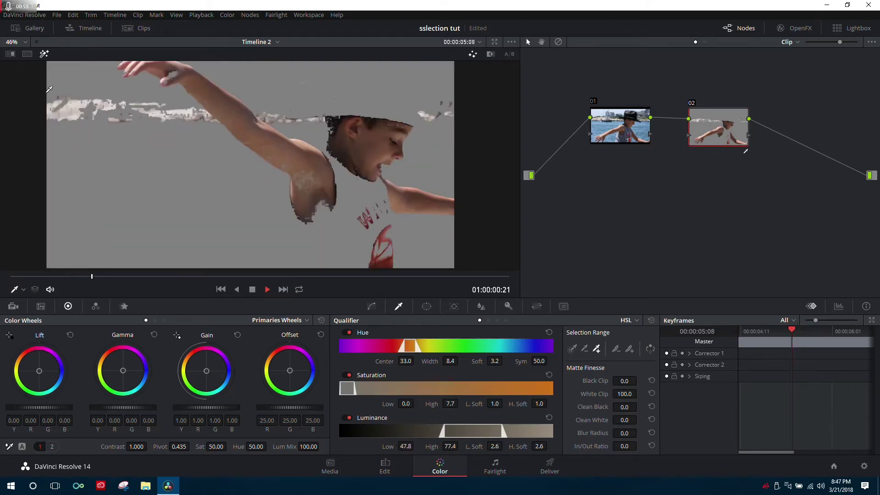
# Add more arm skin samples, reaching hue center 26.7, width 22.6, luminance 47.8–77.4.
pyautogui.click(44, 55)
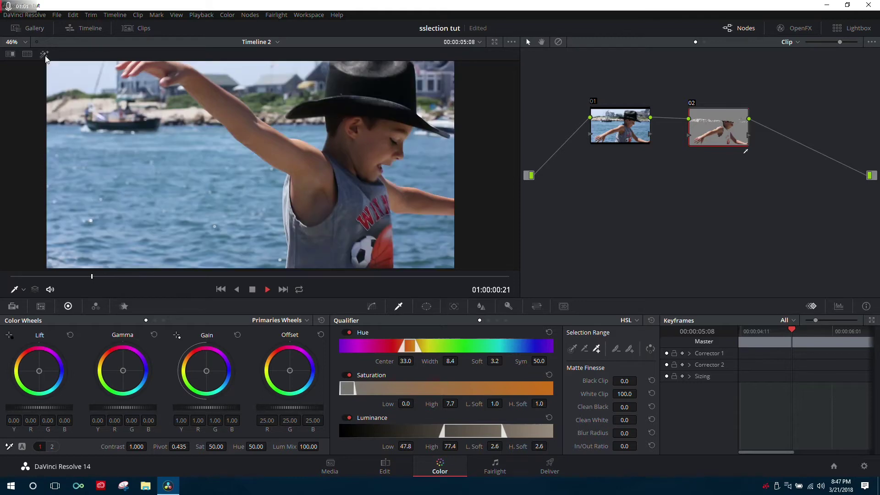
pyautogui.click(45, 55)
pyautogui.click(44, 54)
pyautogui.click(44, 55)
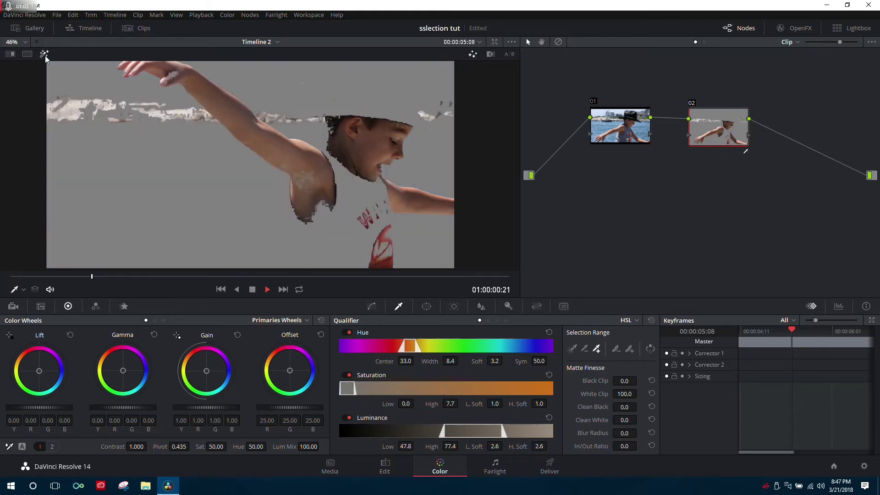
pyautogui.click(326, 205)
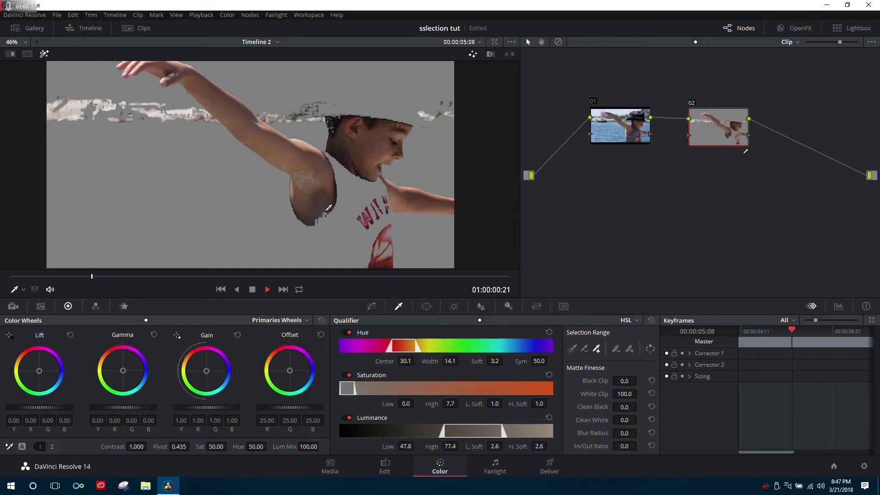
pyautogui.click(316, 221)
pyautogui.click(318, 184)
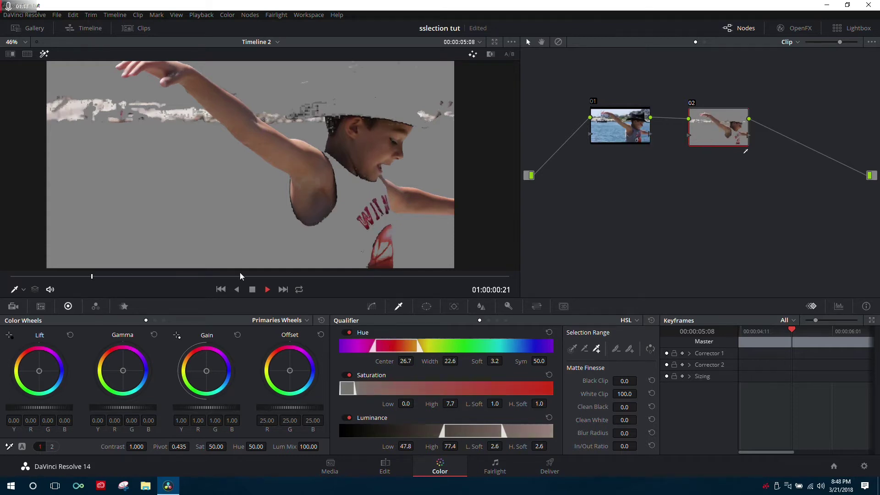
pyautogui.moveTo(216, 277); pyautogui.dragTo(271, 271)
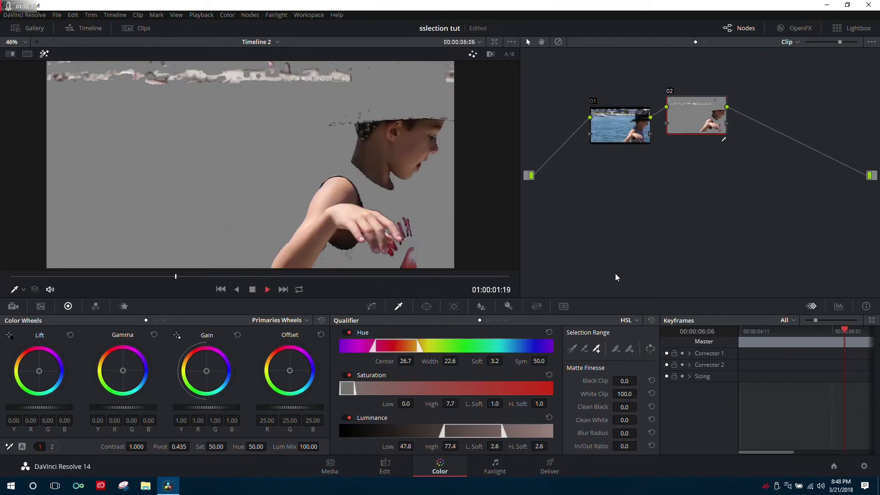
pyautogui.click(585, 348)
pyautogui.click(365, 126)
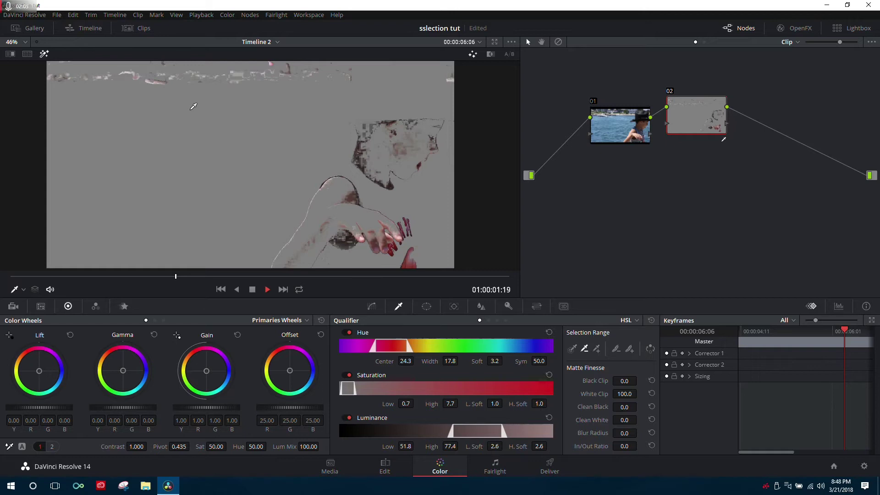
pyautogui.click(72, 17)
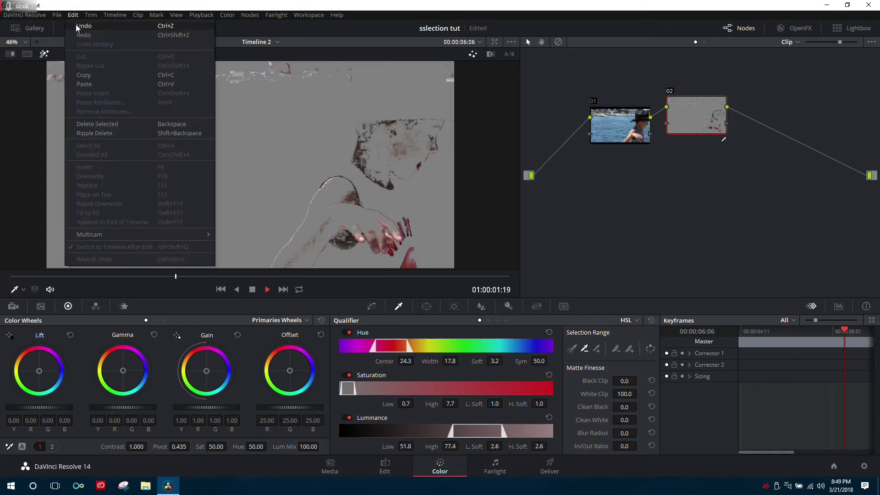
pyautogui.click(77, 26)
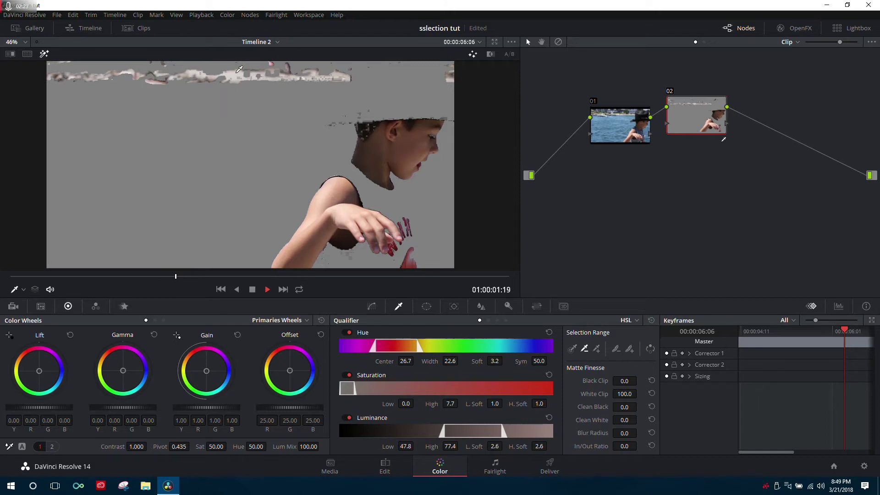
# Display the skin key as a black-and-white matte, zoomed in to inspect specks near the hat.
pyautogui.click(490, 54)
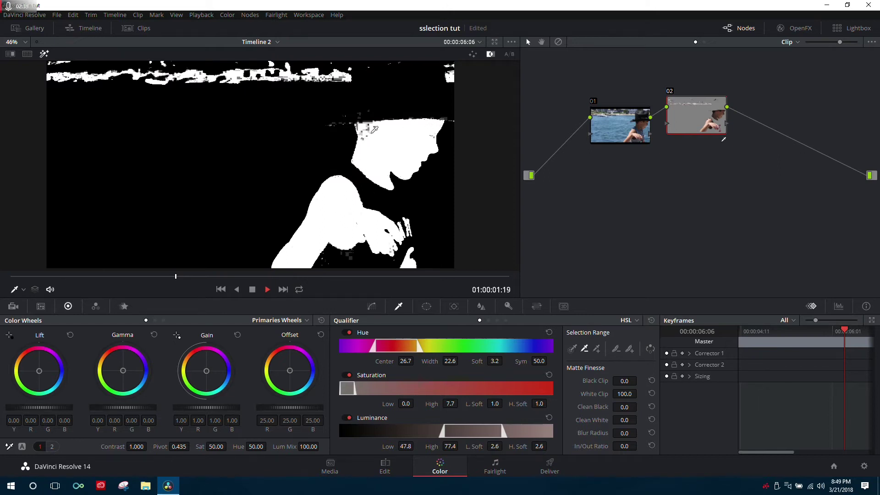
pyautogui.click(45, 55)
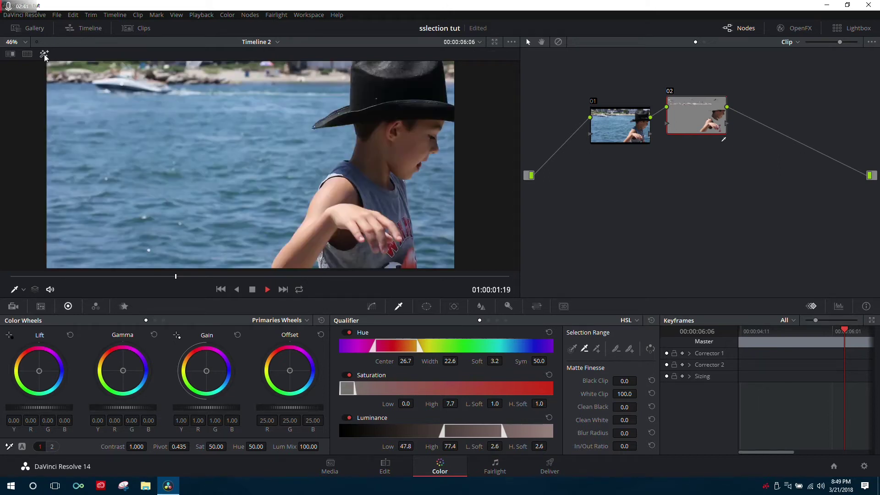
pyautogui.click(45, 55)
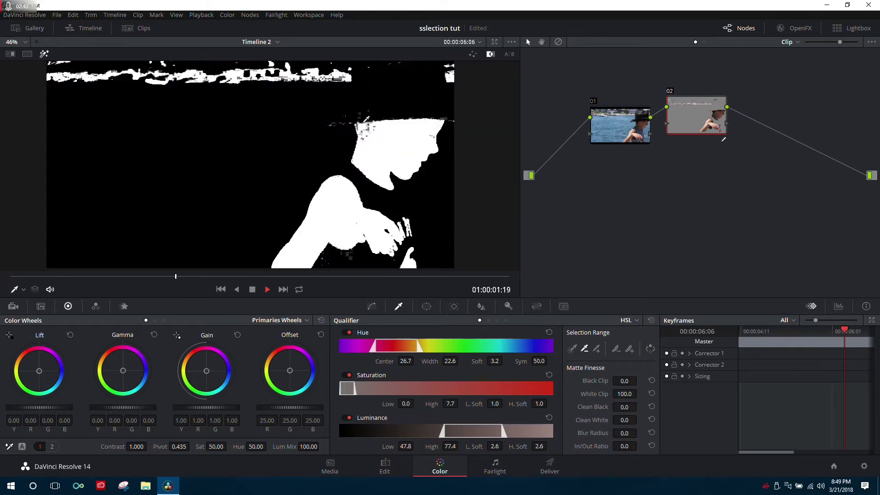
pyautogui.scroll(4, 374, 130)
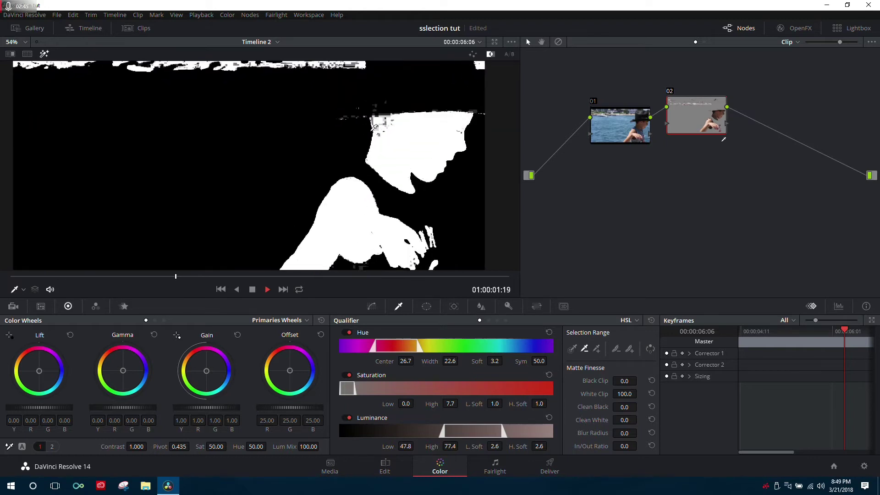
pyautogui.click(44, 55)
pyautogui.click(44, 55)
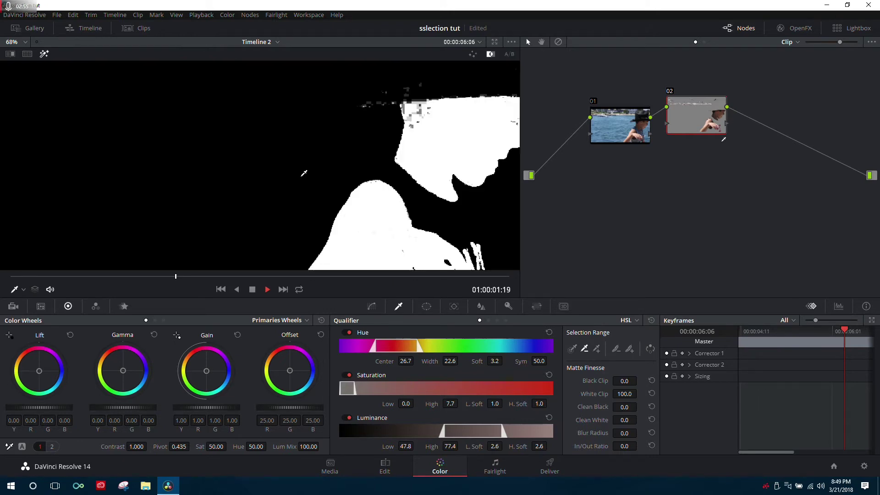
pyautogui.scroll(-2, 387, 169)
pyautogui.scroll(3, 387, 169)
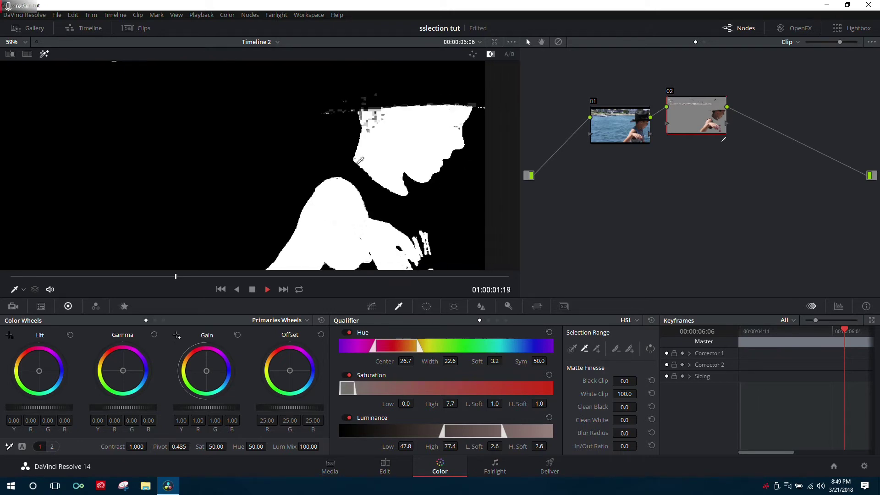
pyautogui.scroll(1, 352, 133)
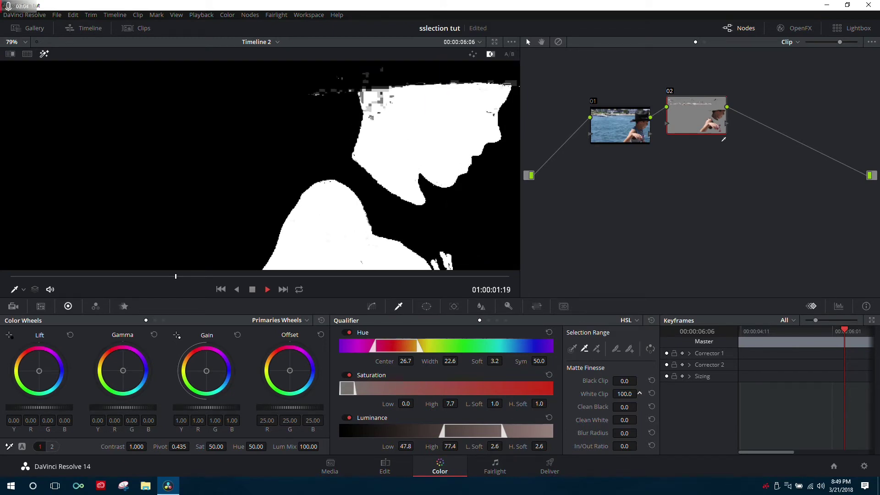
# Set Matte Finesse to White Clip 36.8, Black Clip 37.1 and Clean White 38.5.
pyautogui.moveTo(639, 393); pyautogui.dragTo(639, 394)
pyautogui.moveTo(639, 394); pyautogui.dragTo(639, 393)
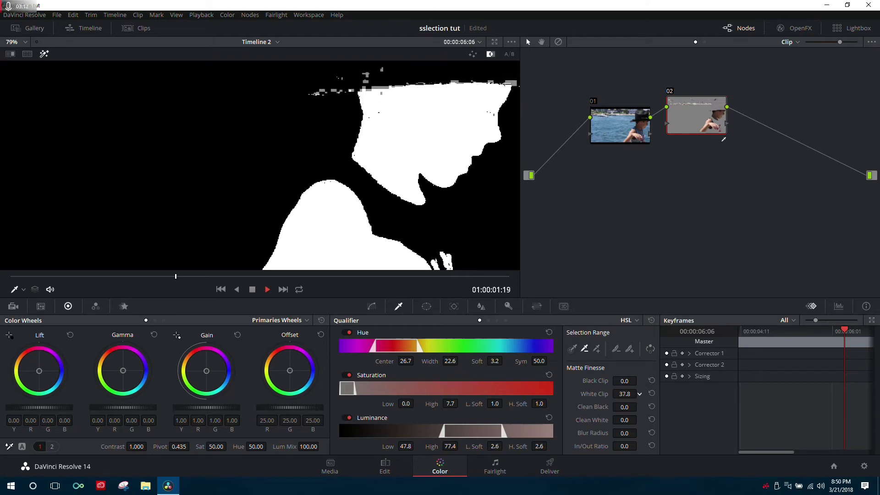
pyautogui.moveTo(640, 393); pyautogui.dragTo(640, 394)
pyautogui.scroll(-3, 343, 101)
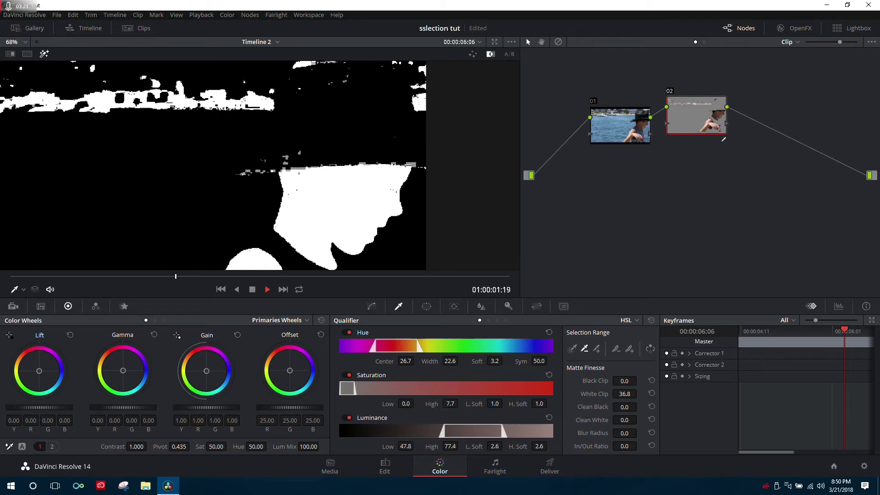
pyautogui.moveTo(639, 381); pyautogui.dragTo(639, 380)
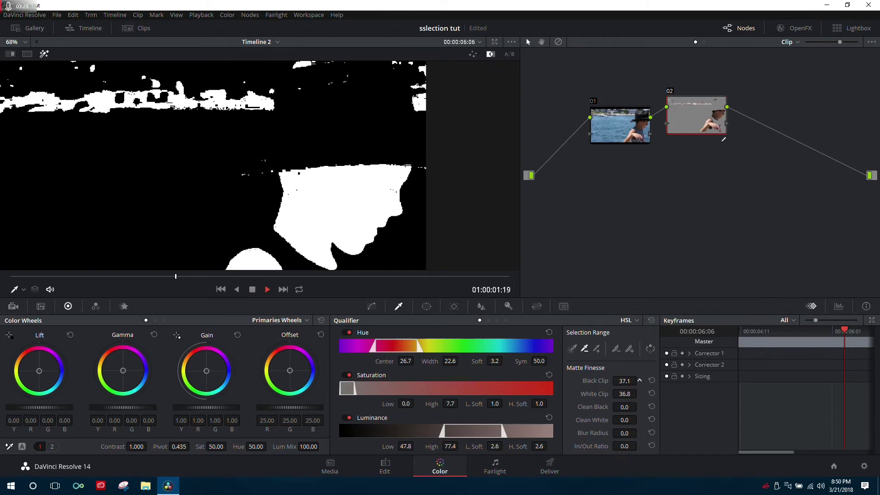
pyautogui.moveTo(623, 420); pyautogui.dragTo(639, 419)
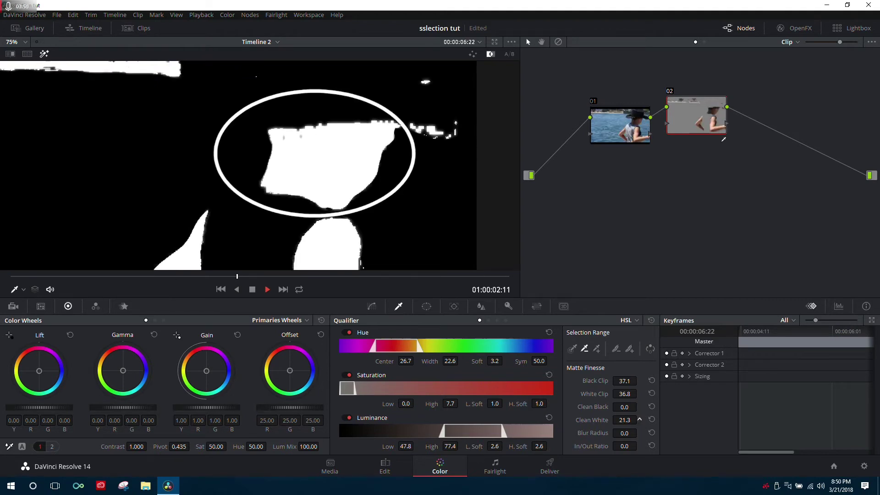
pyautogui.moveTo(639, 419); pyautogui.dragTo(639, 420)
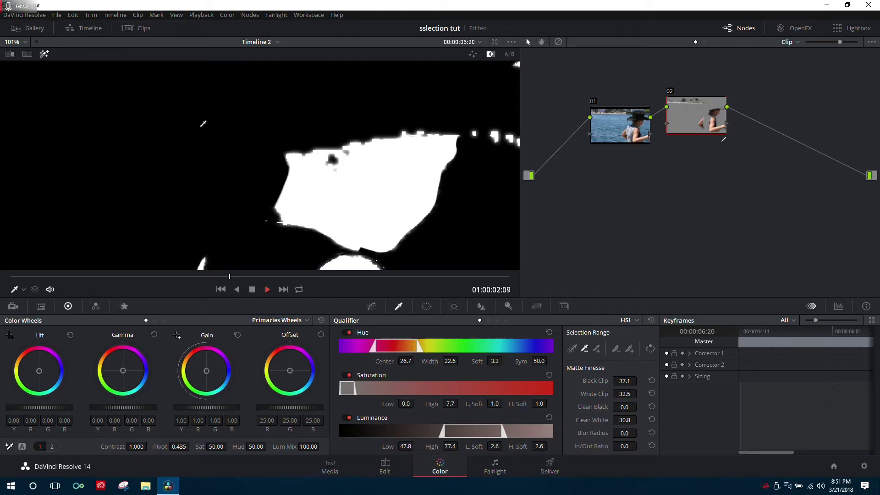
# Add the missed neck skin to the key with the '+' picker, checking the matte.
pyautogui.click(44, 54)
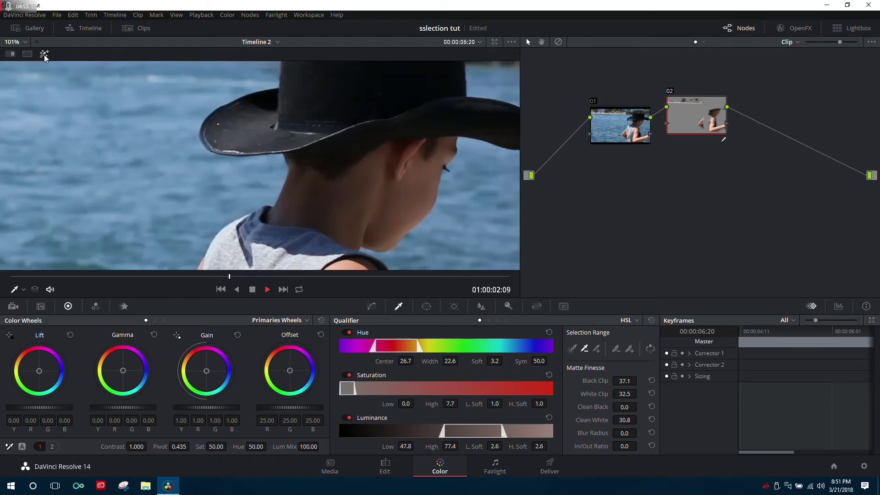
pyautogui.click(44, 54)
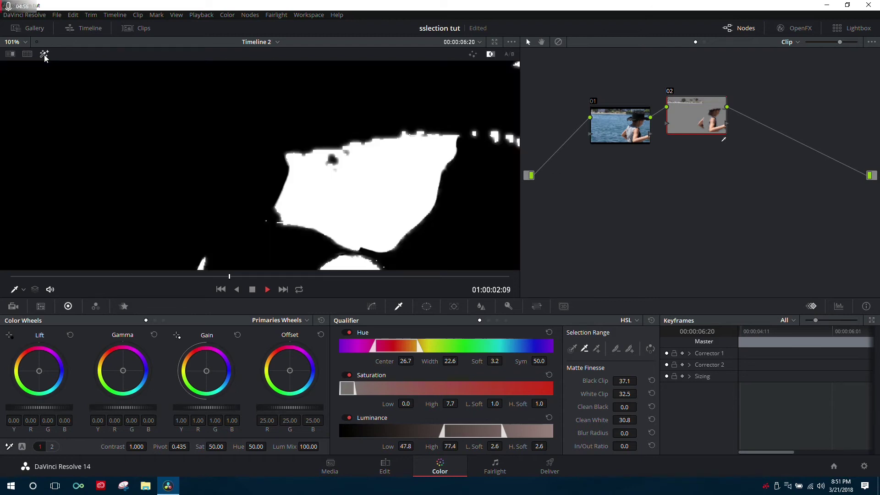
pyautogui.scroll(4, 39, 51)
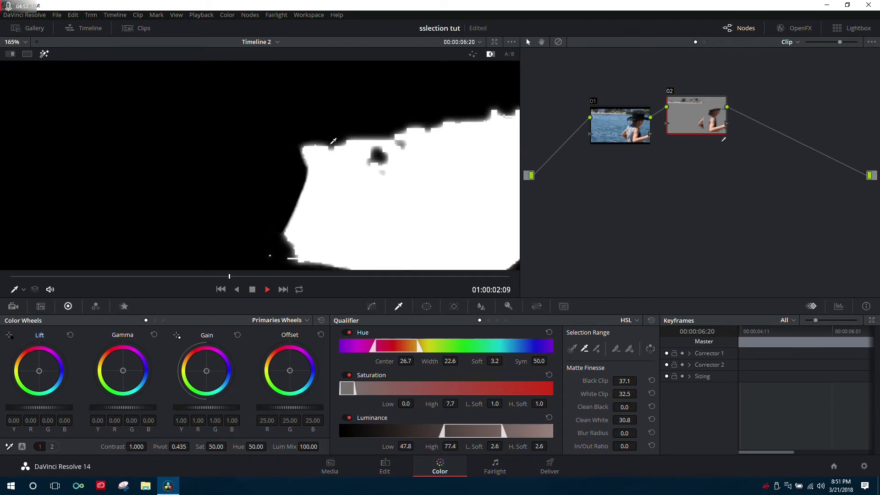
pyautogui.click(44, 54)
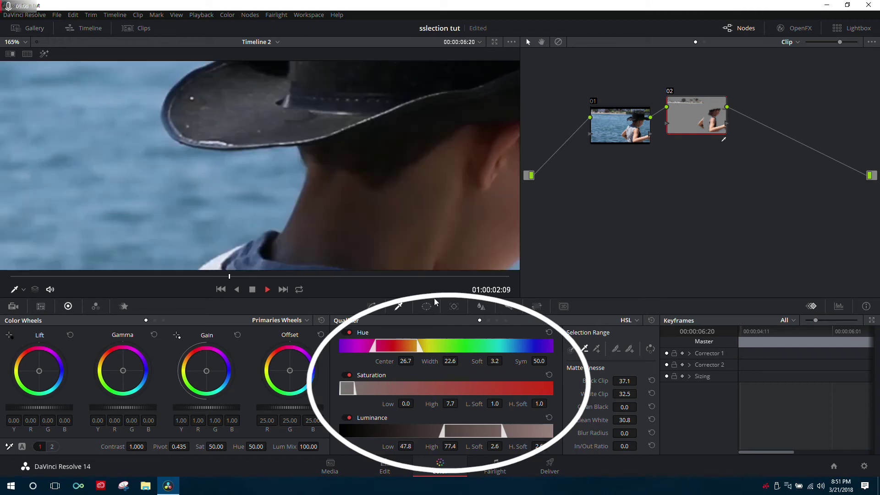
pyautogui.click(597, 349)
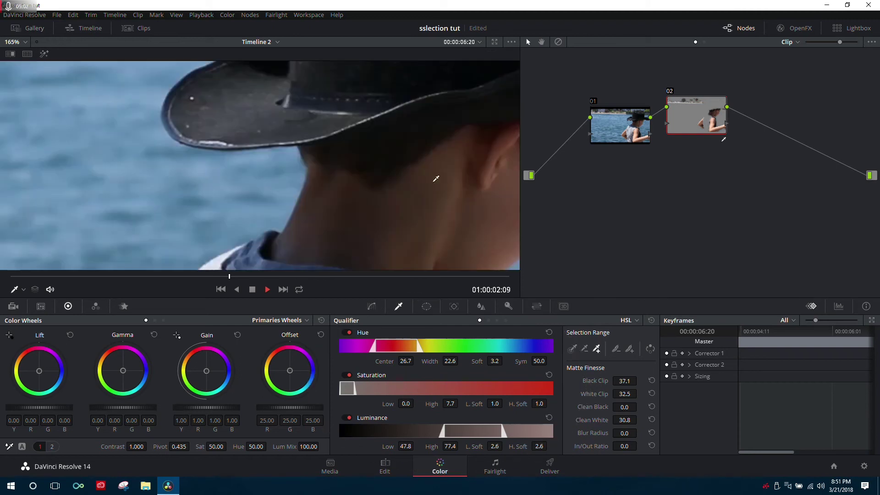
pyautogui.click(43, 55)
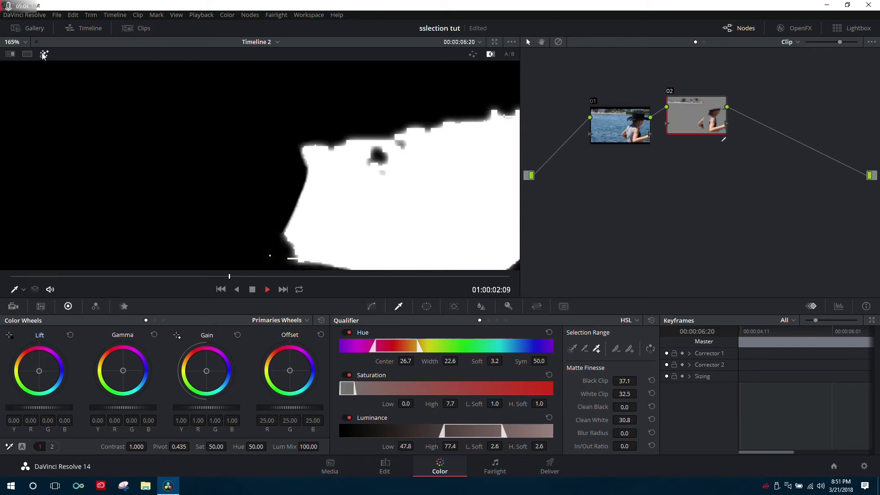
pyautogui.click(43, 55)
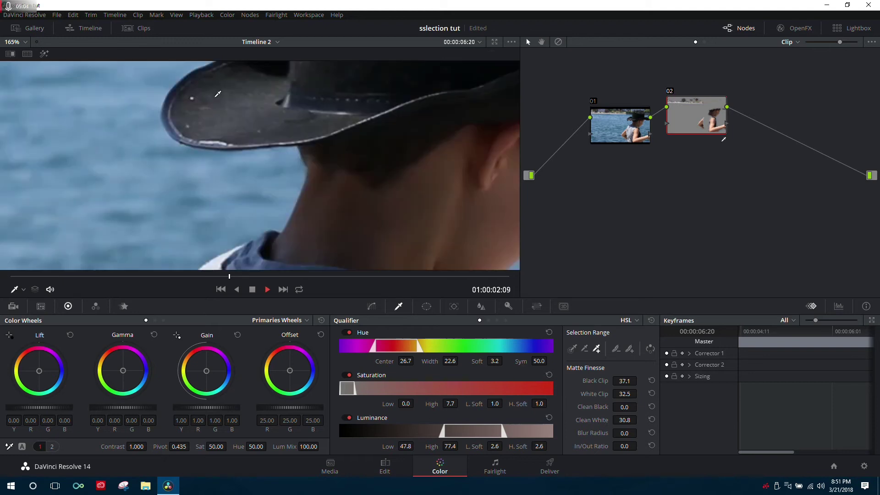
pyautogui.click(375, 149)
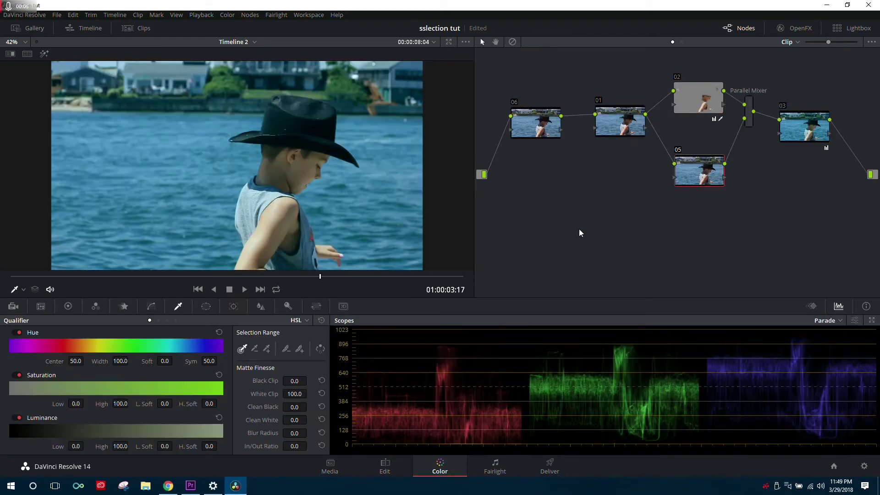
# Key node 05 on the hat's luminance only, with Low 38.4 and High 56.8.
pyautogui.click(17, 334)
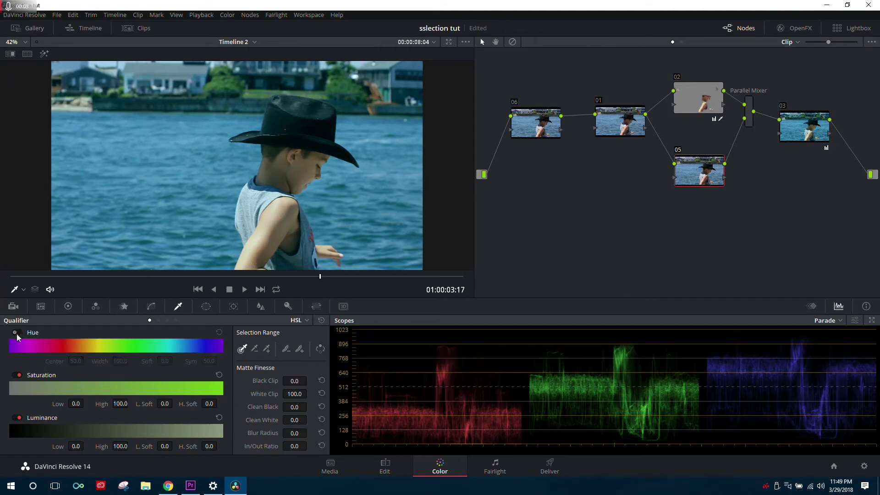
pyautogui.click(19, 374)
pyautogui.moveTo(324, 125); pyautogui.dragTo(331, 144)
pyautogui.click(44, 54)
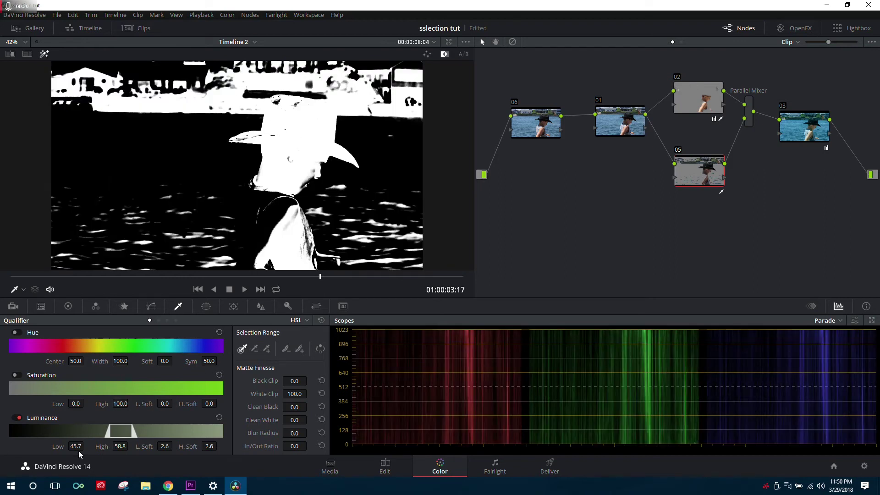
pyautogui.moveTo(78, 448); pyautogui.dragTo(55, 447)
pyautogui.moveTo(131, 445); pyautogui.dragTo(121, 446)
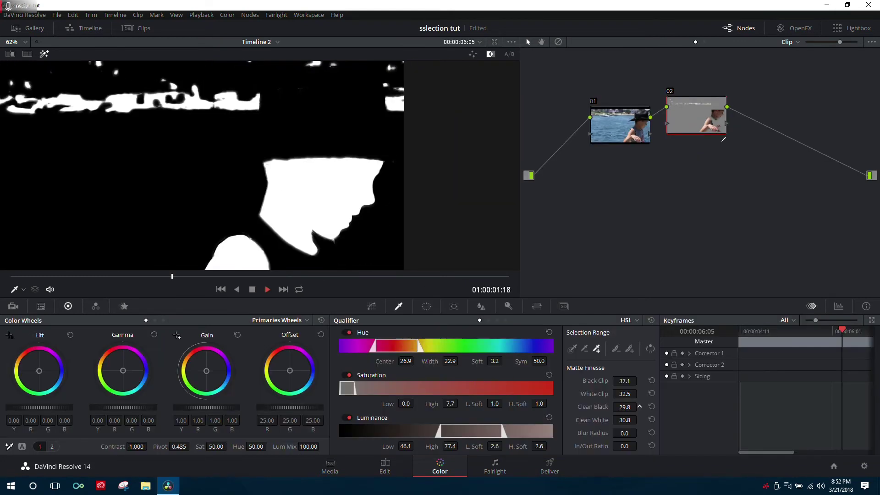
# Scrub back to an earlier frame and zoom out to check the skin matte.
pyautogui.moveTo(210, 277); pyautogui.dragTo(107, 277)
pyautogui.scroll(-3, 225, 197)
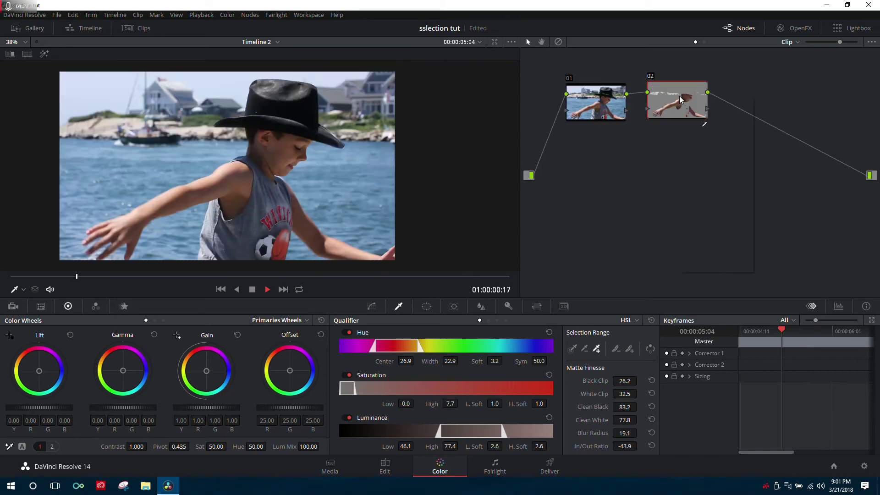
# Add an outside node after node 02 and push its Offset toward teal.
pyautogui.rightClick(680, 100)
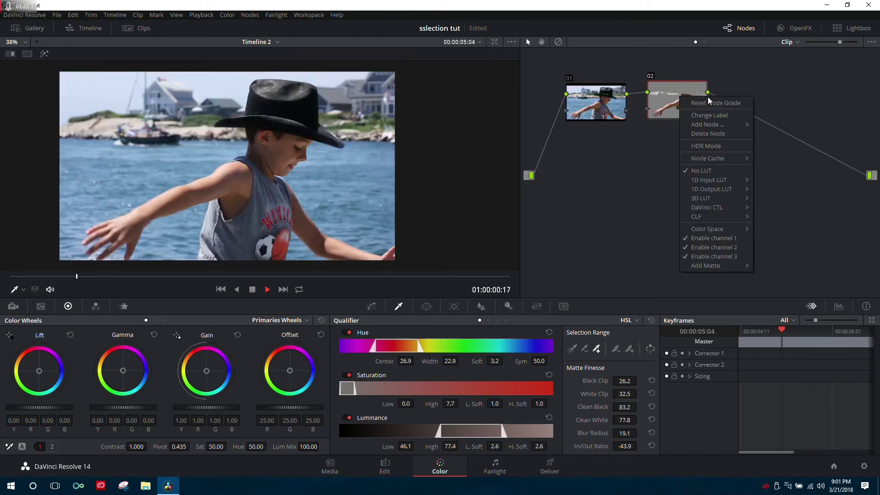
pyautogui.moveTo(738, 129)
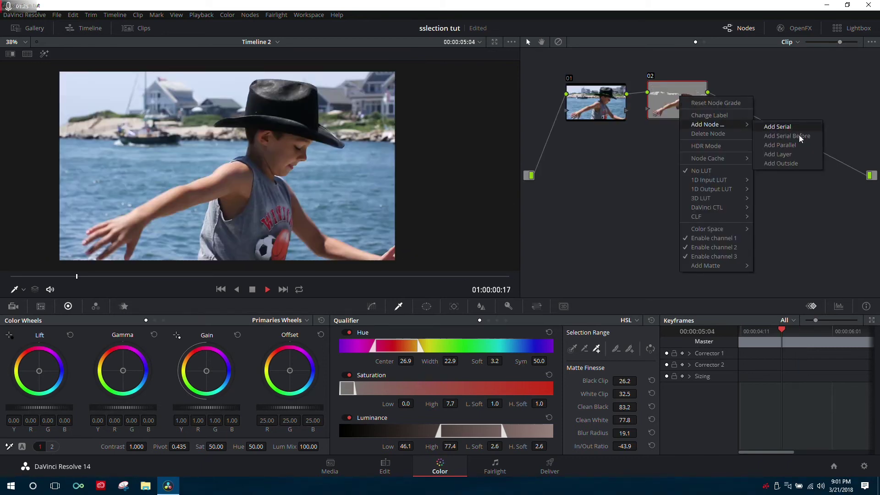
pyautogui.click(781, 164)
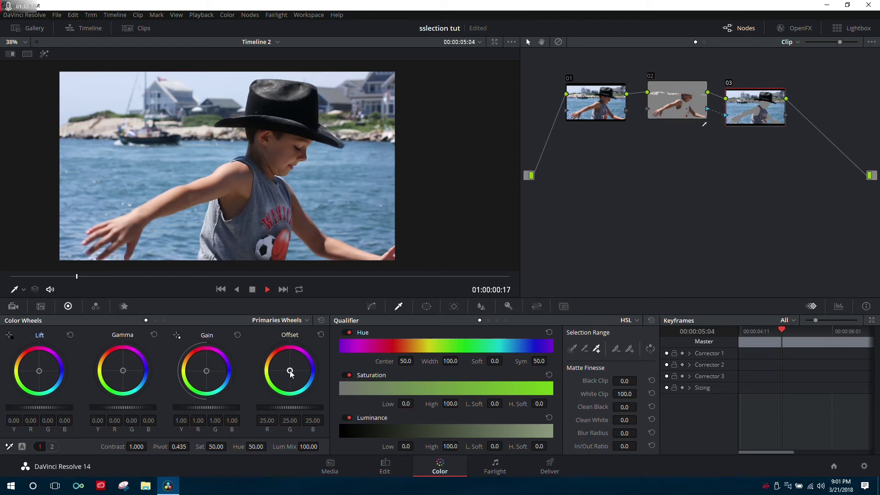
pyautogui.moveTo(291, 372); pyautogui.dragTo(290, 377)
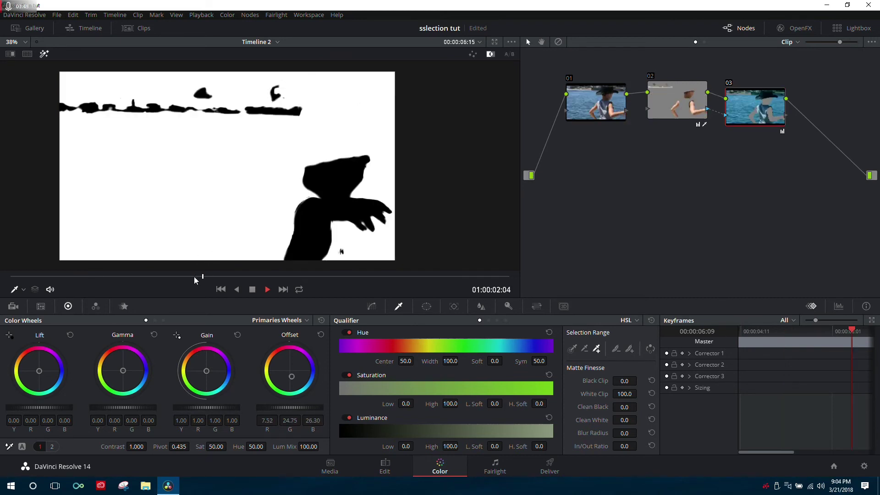
pyautogui.moveTo(196, 280); pyautogui.dragTo(281, 276)
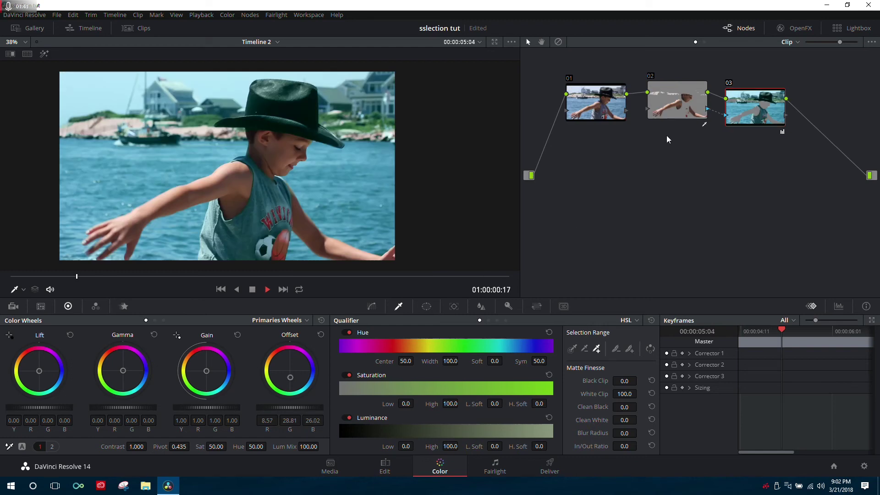
# Raise node 02's gamma by 0.08, retune node 03's teal Offset, then bypass all nodes.
pyautogui.click(677, 118)
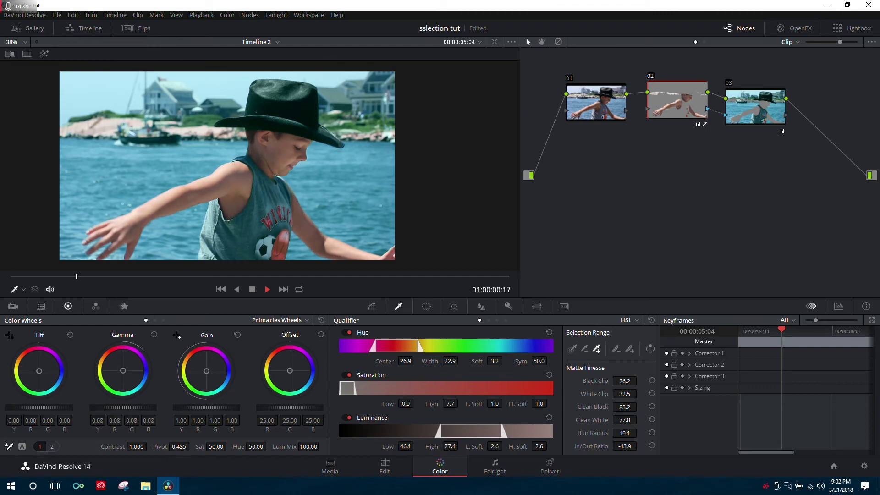
pyautogui.moveTo(153, 276); pyautogui.dragTo(269, 278)
pyautogui.click(755, 105)
pyautogui.moveTo(290, 372); pyautogui.dragTo(294, 377)
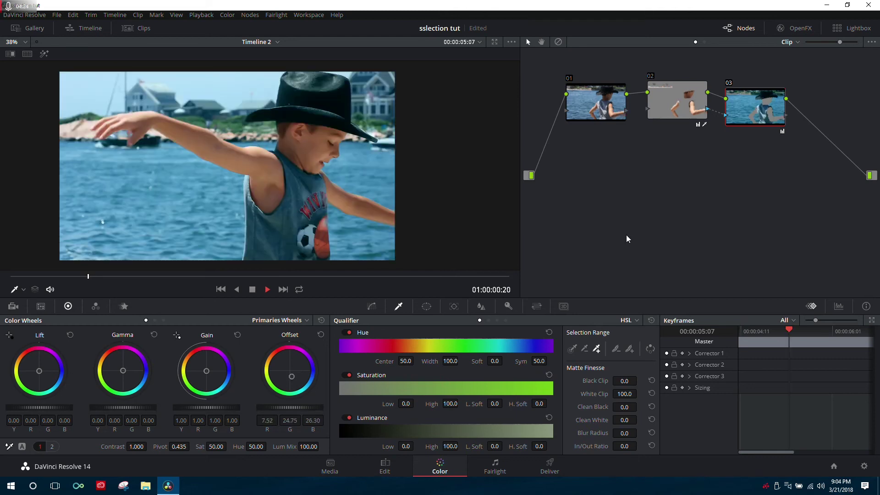
pyautogui.hotkey('alt', 'd')
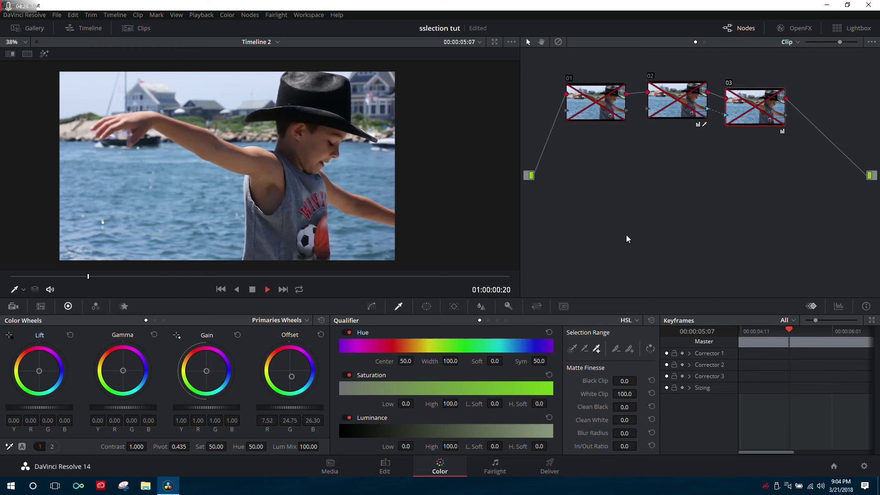
pyautogui.hotkey('alt', 'd')
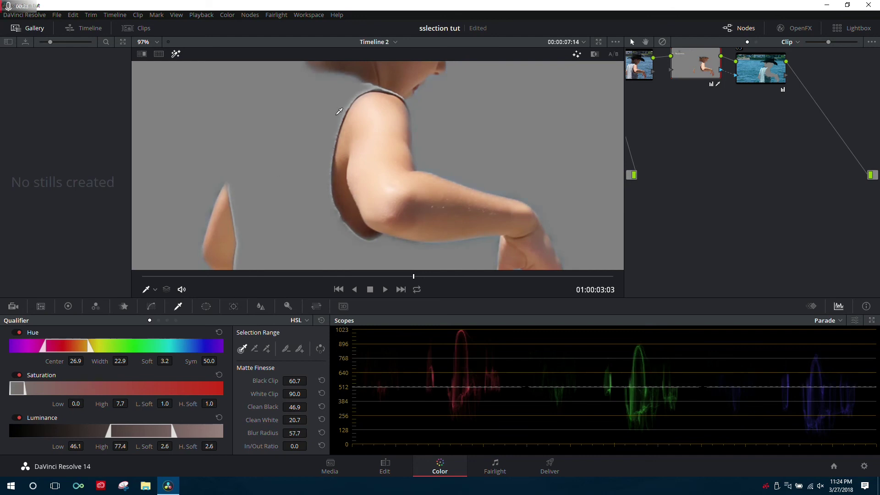
# Set the skin matte's Blur Radius to 56.0 and In/Out Ratio to -46.0.
pyautogui.click(177, 55)
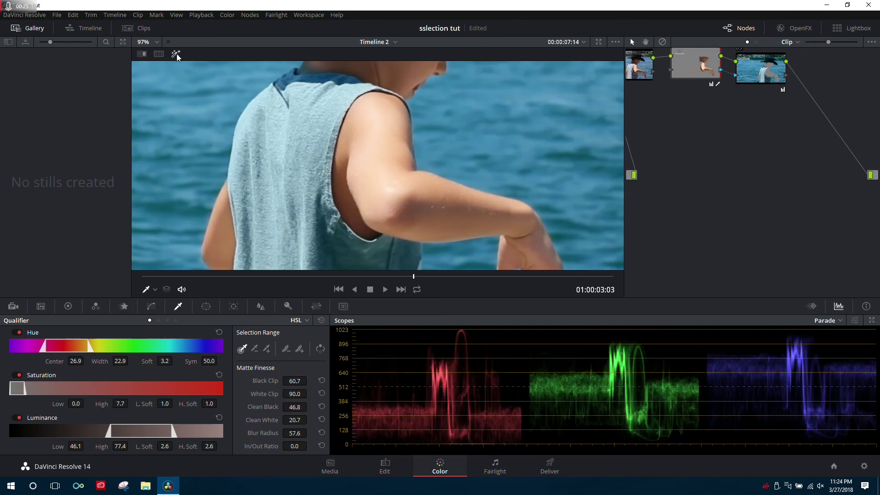
pyautogui.click(177, 54)
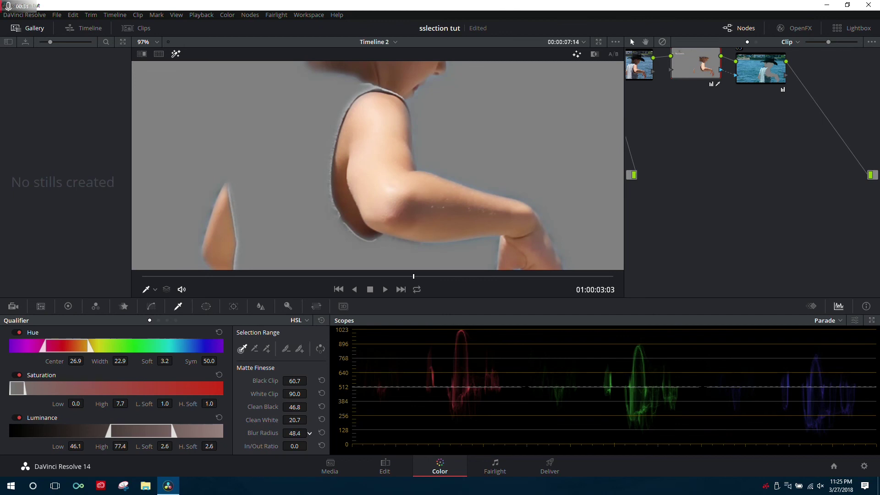
pyautogui.moveTo(310, 433); pyautogui.dragTo(309, 439)
pyautogui.moveTo(309, 445); pyautogui.dragTo(295, 446)
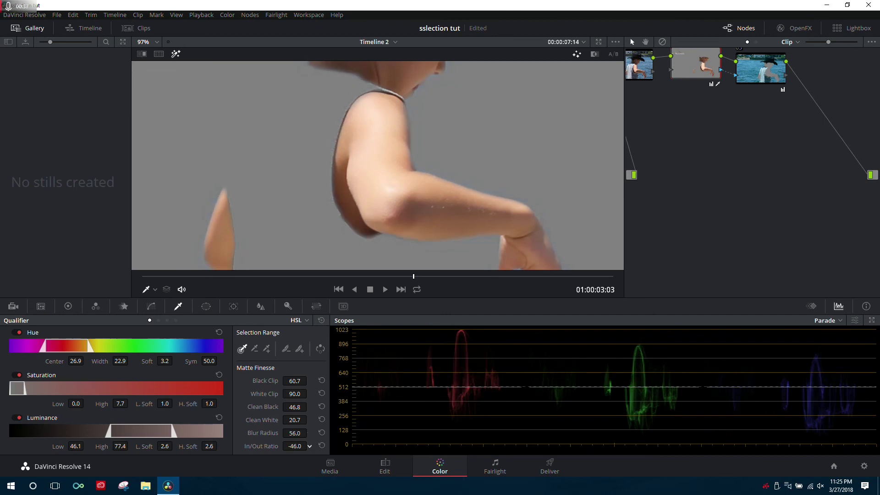